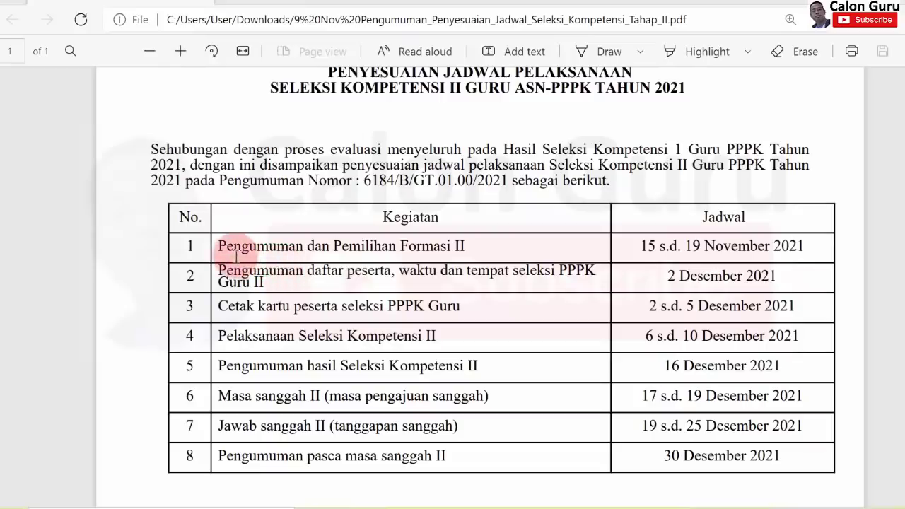
# - Highlight the "Pengumuman dan Pemilihan Formasi II" row in the schedule table of the announcement PDF
pyautogui.moveTo(222, 245); pyautogui.dragTo(657, 246)
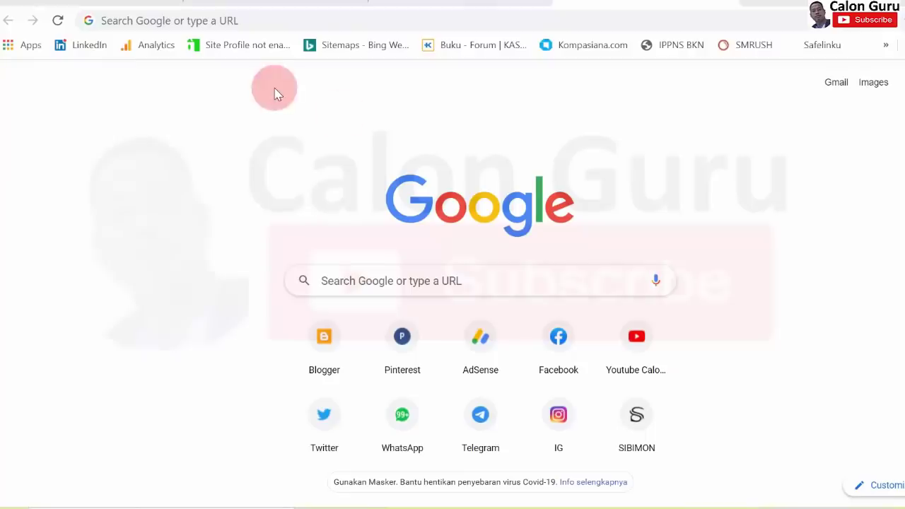
# - Switch to Chrome, open the portal at sscasn.bkn.go.id and go to its account login page
pyautogui.click(238, 20)
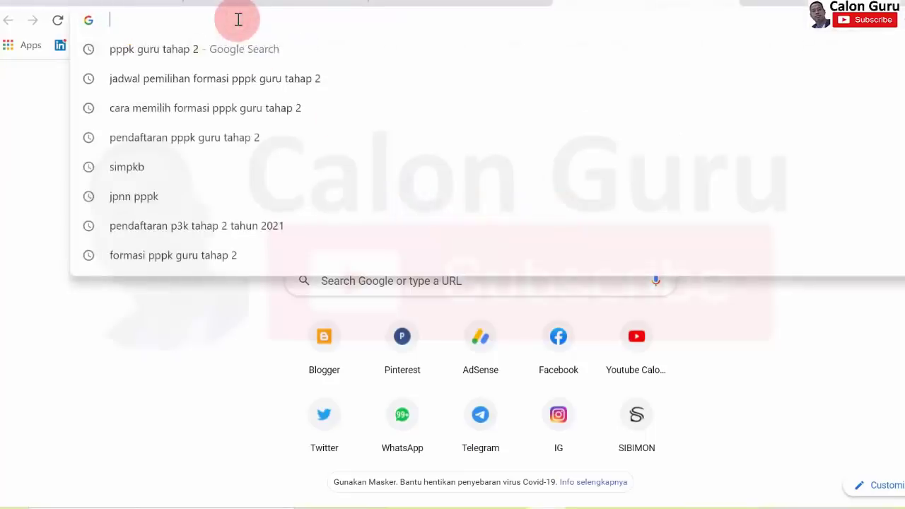
pyautogui.write('sscasn.bkn.go.id')
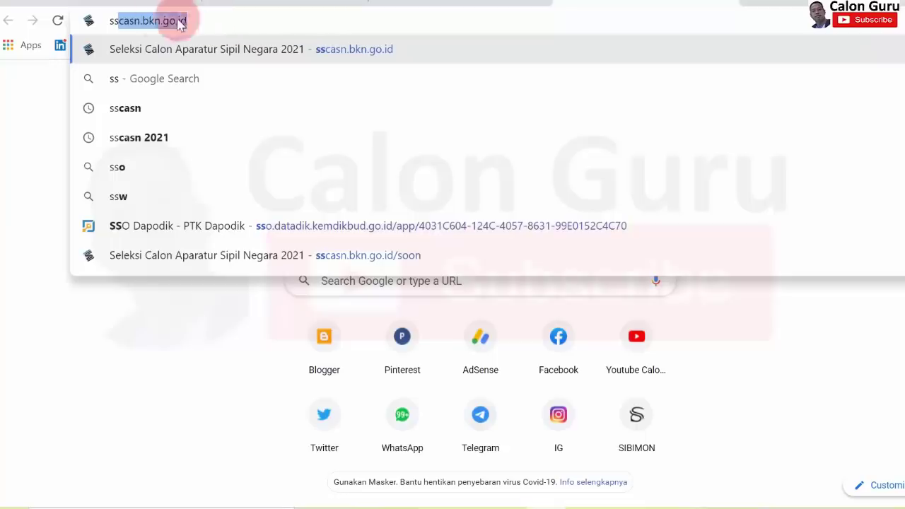
pyautogui.click(220, 17)
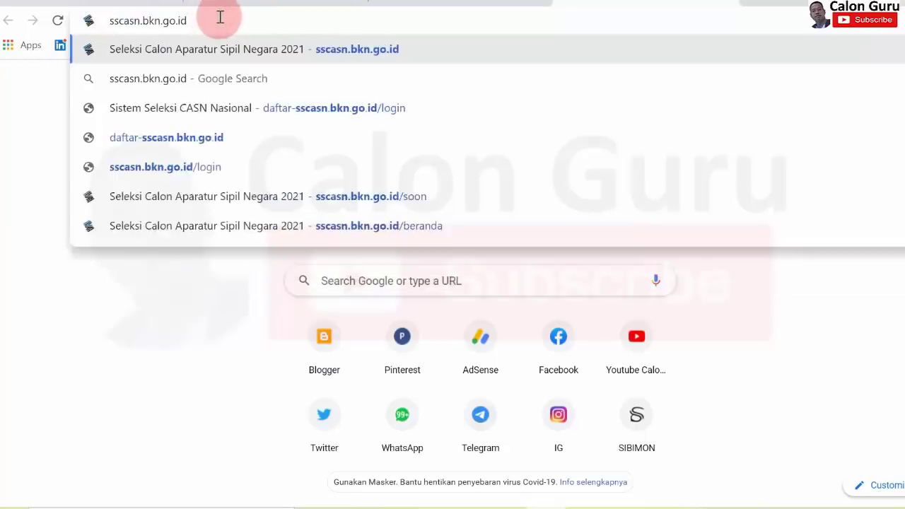
pyautogui.press('Return')
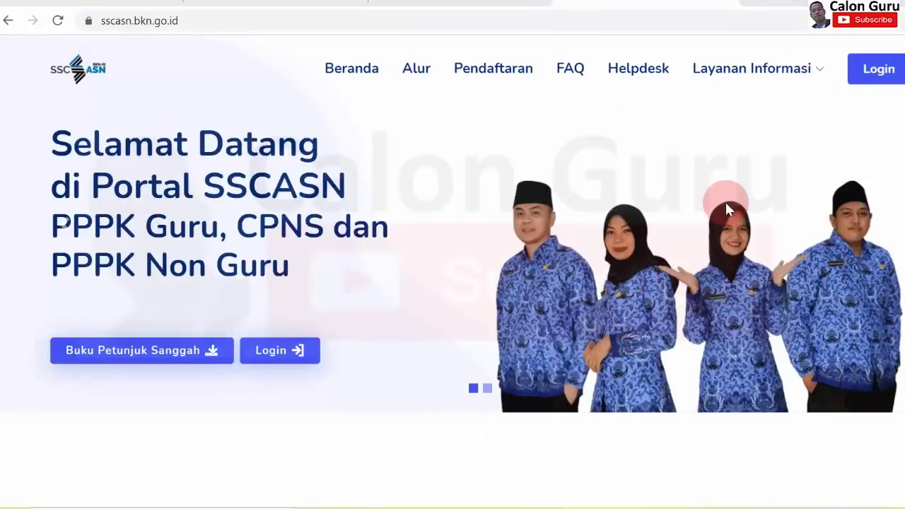
pyautogui.click(877, 82)
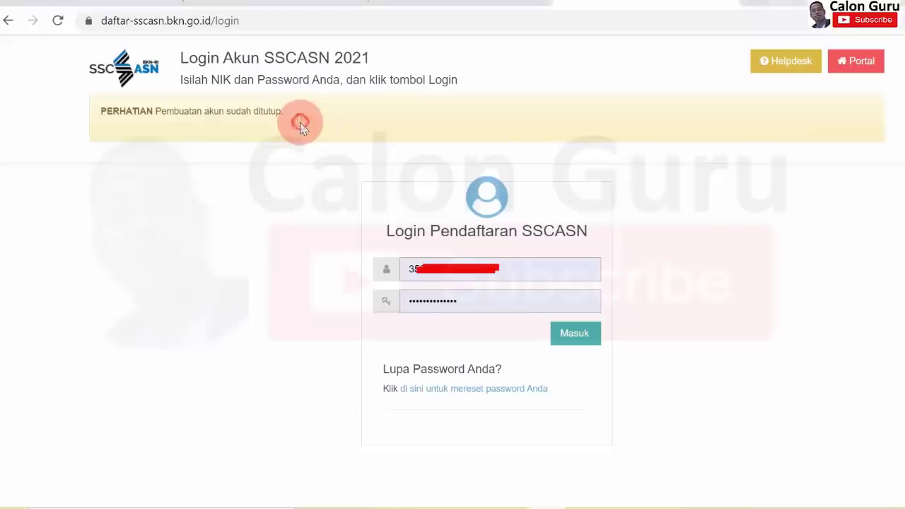
# - Check the notice about account creation and log in with the NIK and password already filled in
pyautogui.moveTo(299, 121); pyautogui.dragTo(157, 114)
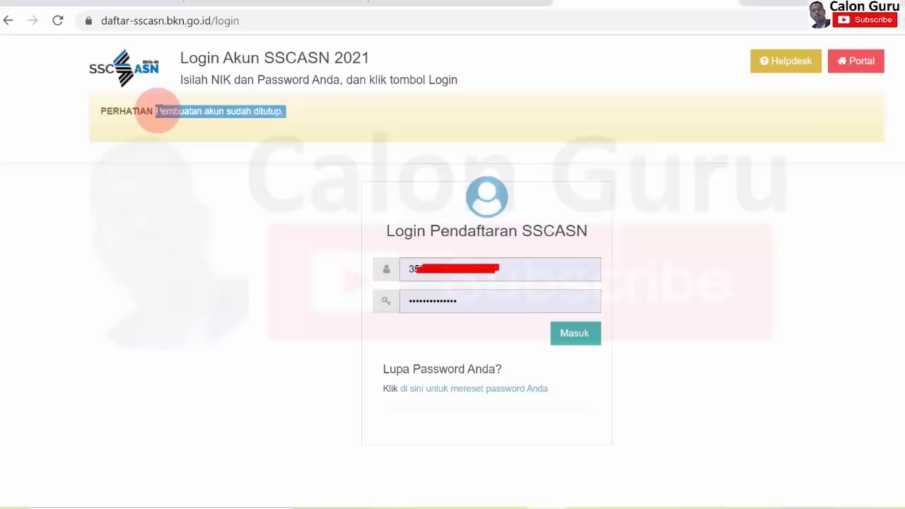
pyautogui.click(273, 108)
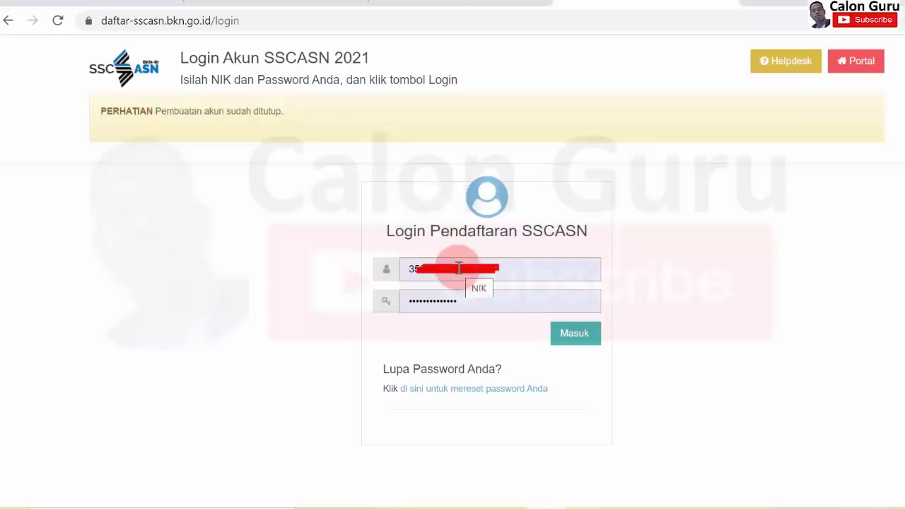
pyautogui.click(582, 342)
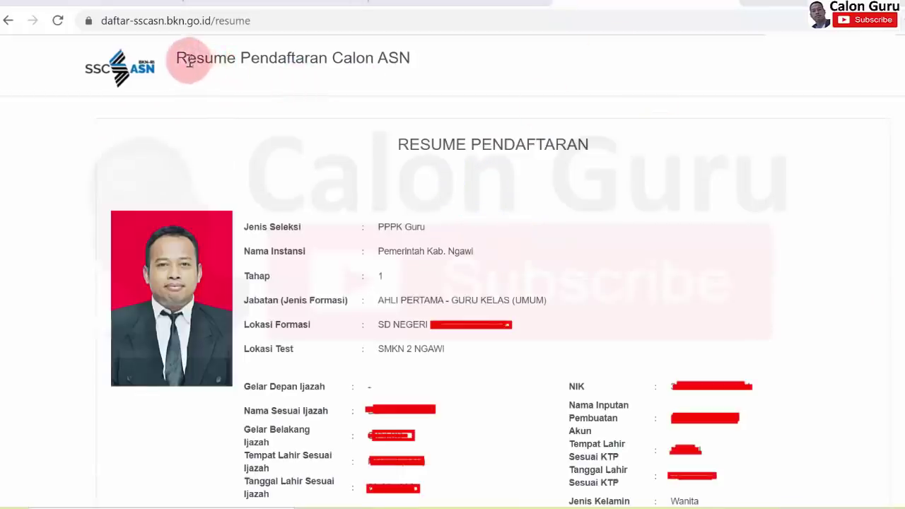
# - Find the stage 2 selection section of the registration resume and open Memilih Formasi Tahap 2
pyautogui.moveTo(177, 58); pyautogui.dragTo(406, 58)
pyautogui.click(408, 58)
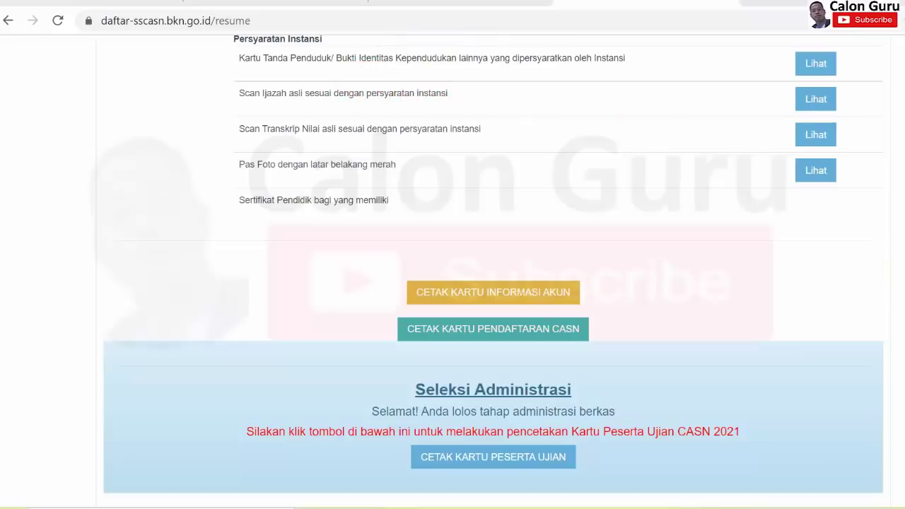
pyautogui.scroll(-3, 494, 271)
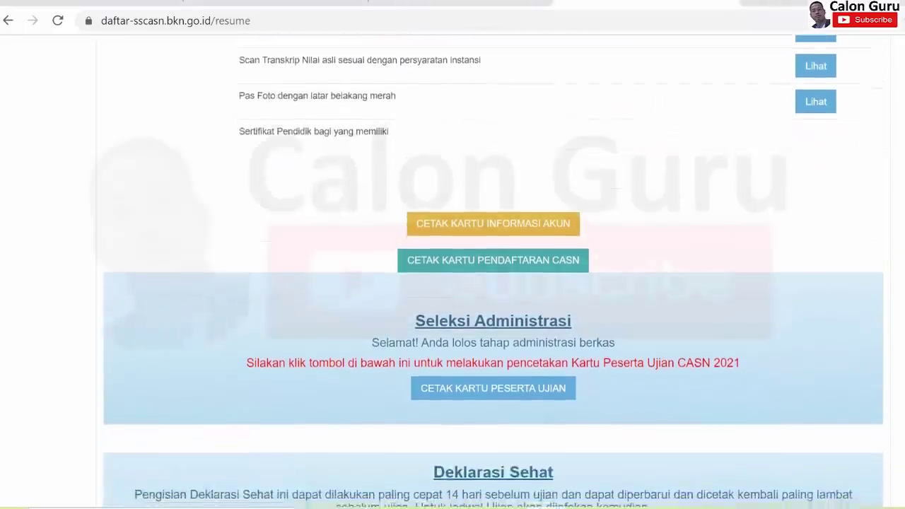
pyautogui.scroll(-4, 494, 271)
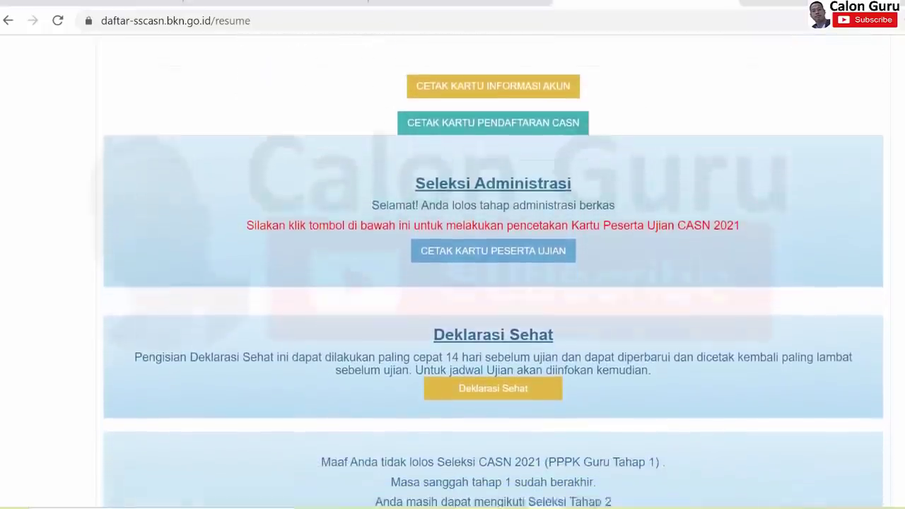
pyautogui.scroll(-2, 493, 271)
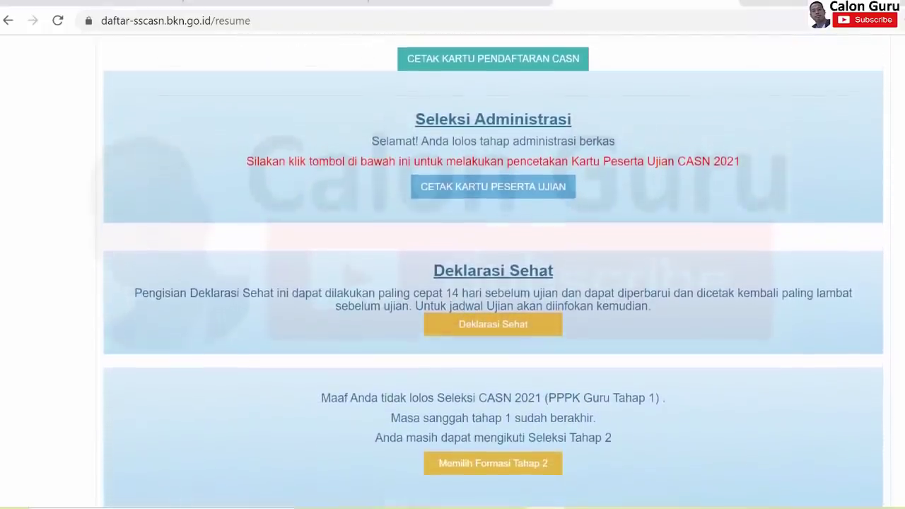
pyautogui.scroll(-1, 493, 271)
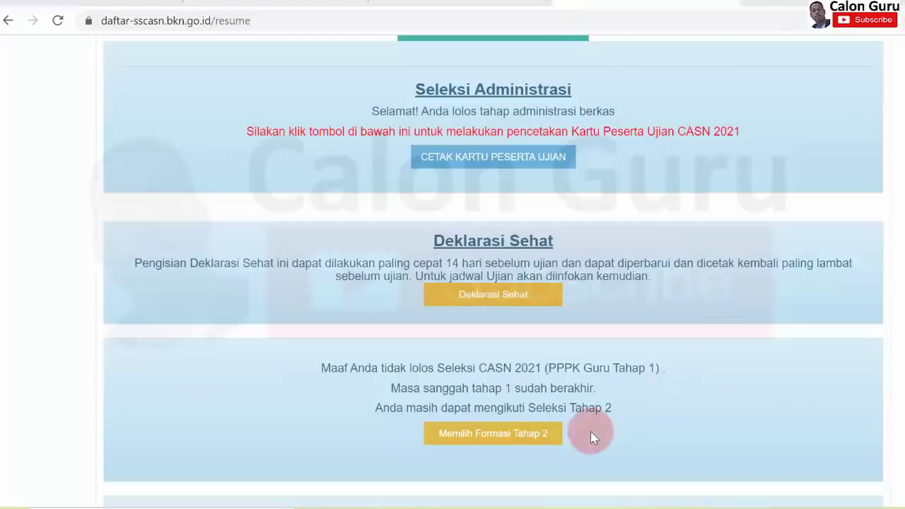
pyautogui.click(479, 435)
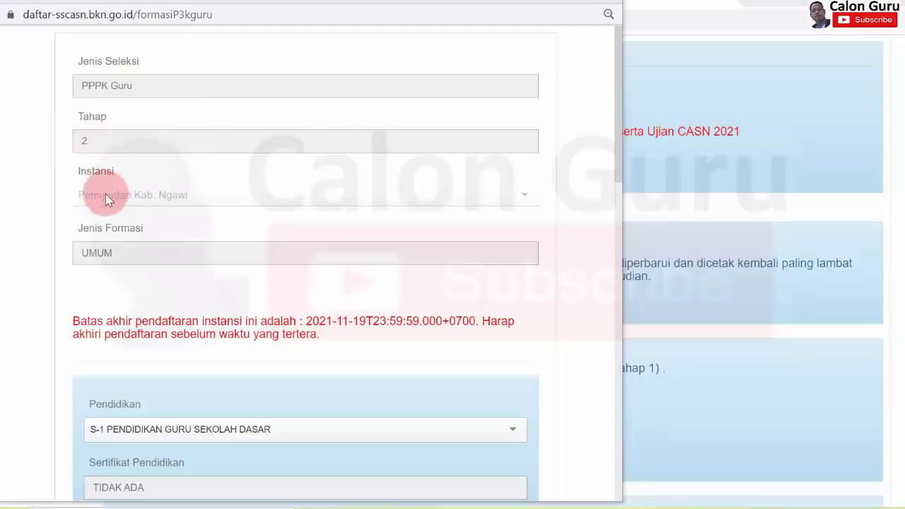
# - Review the Instansi and Jenis Formasi fields and the registration deadline notice in the formation form
pyautogui.click(525, 192)
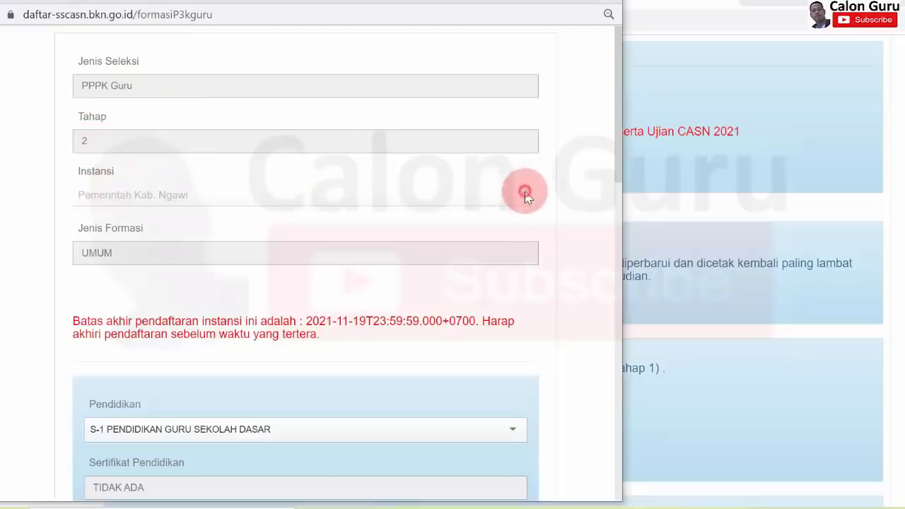
pyautogui.click(124, 252)
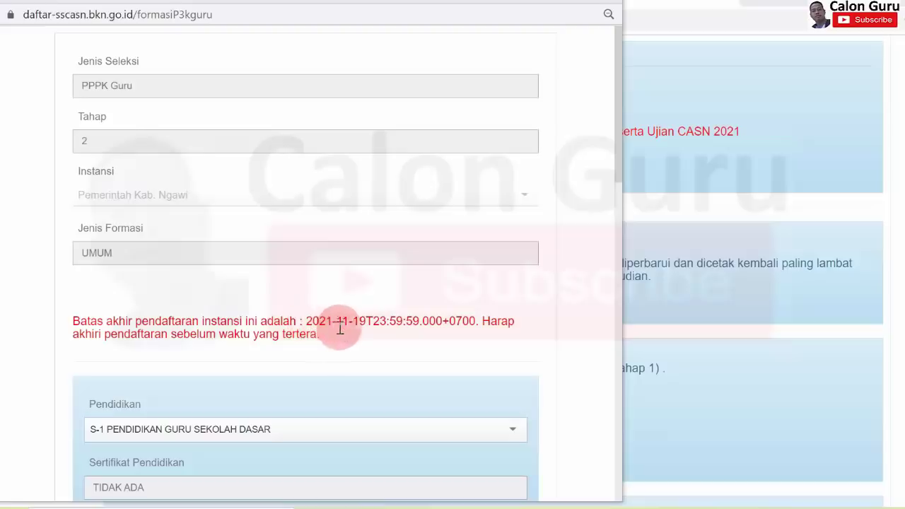
pyautogui.moveTo(368, 320); pyautogui.dragTo(311, 319)
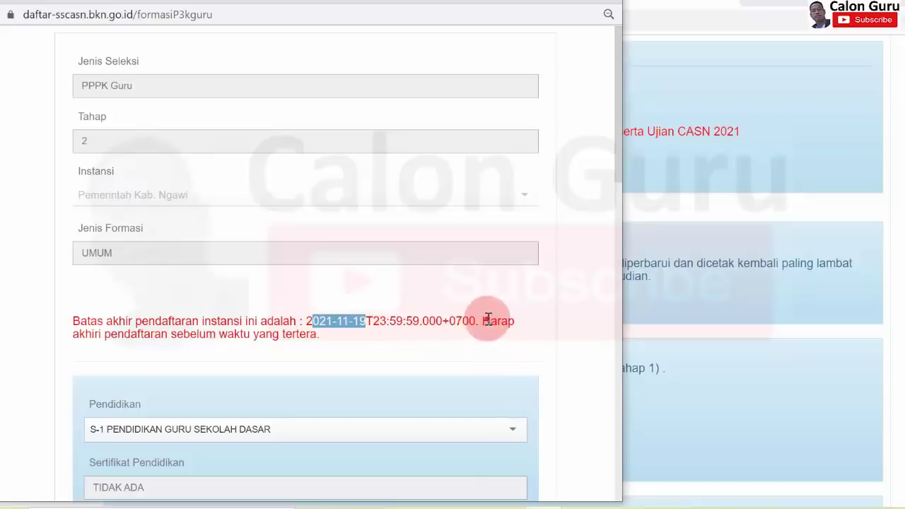
pyautogui.moveTo(490, 319); pyautogui.dragTo(506, 340)
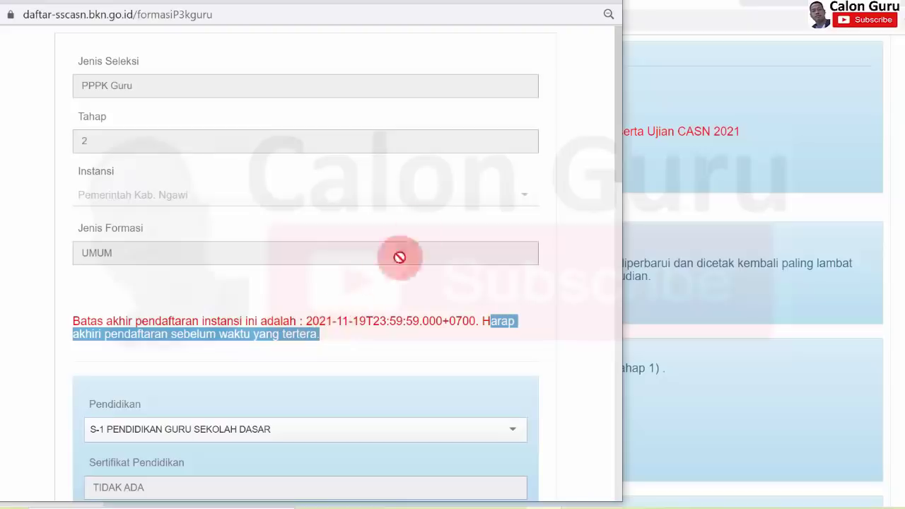
pyautogui.scroll(-5, 576, 307)
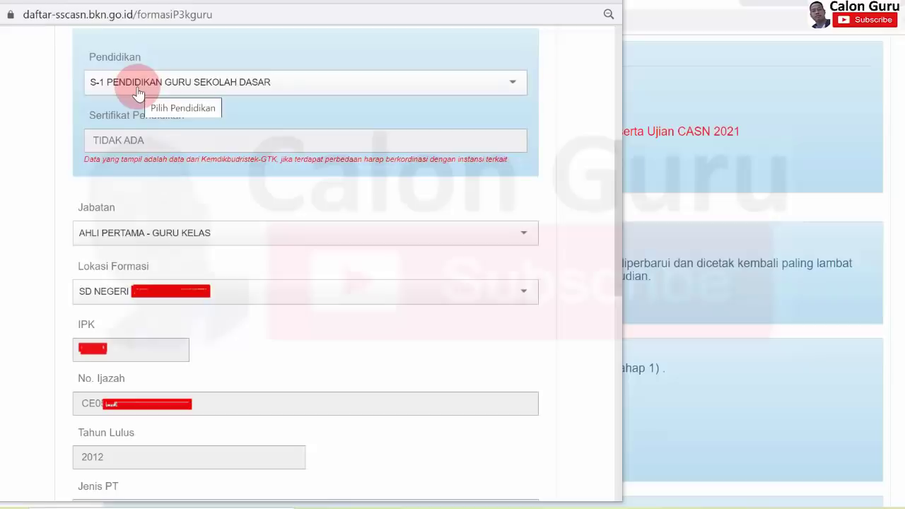
# - Look through the available options for Pendidikan, Jabatan and Lokasi Formasi, keeping the current selections
pyautogui.click(513, 85)
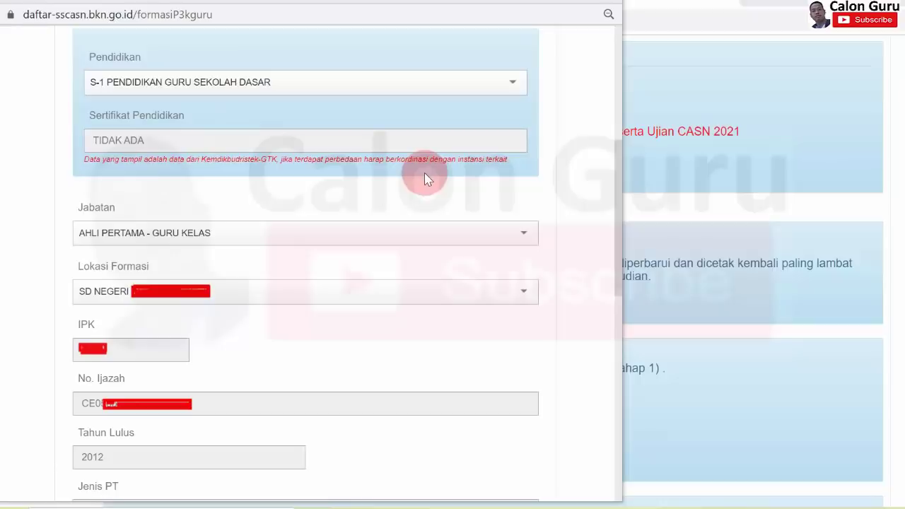
pyautogui.click(525, 234)
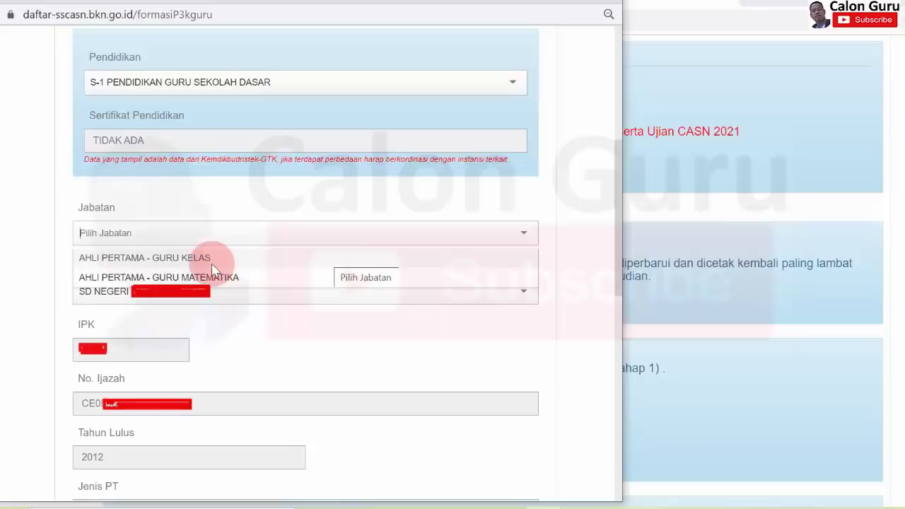
pyautogui.click(584, 192)
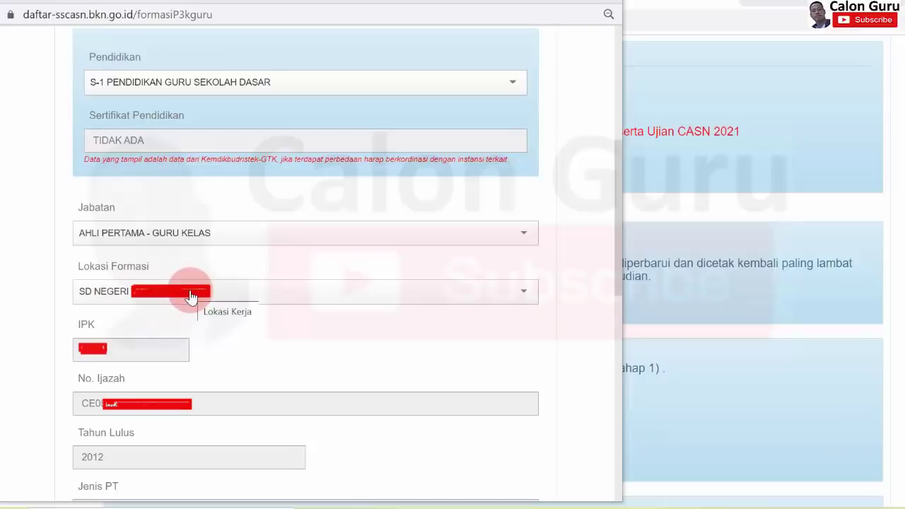
pyautogui.click(522, 296)
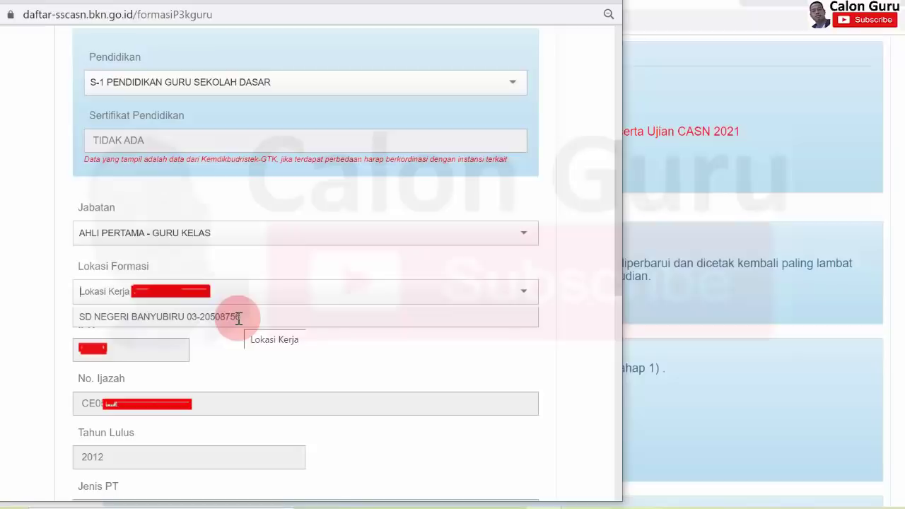
pyautogui.click(586, 253)
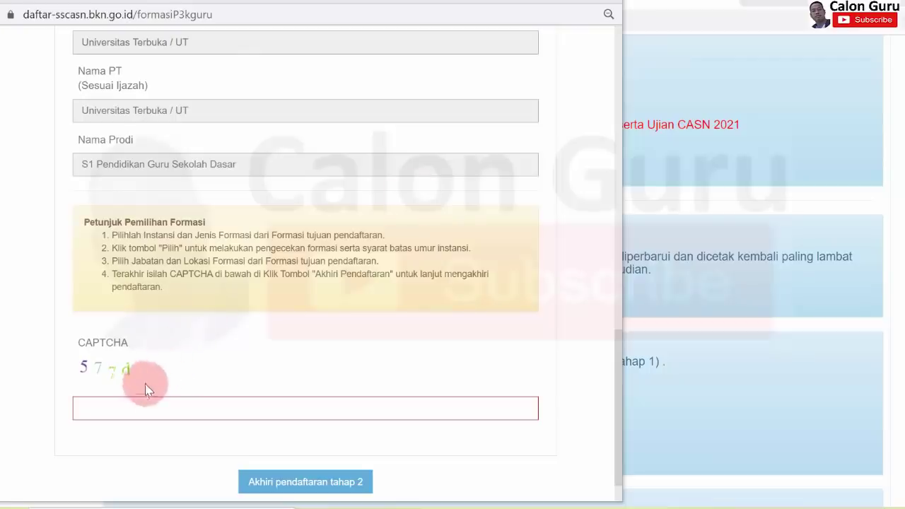
# - Enter the displayed CAPTCHA code, end the stage 2 registration and confirm that it should be processed
pyautogui.click(99, 406)
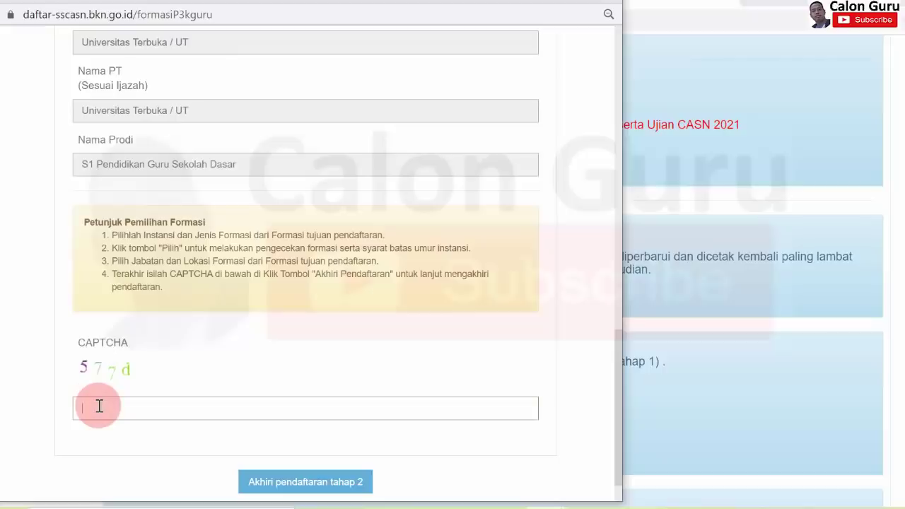
pyautogui.write('577d')
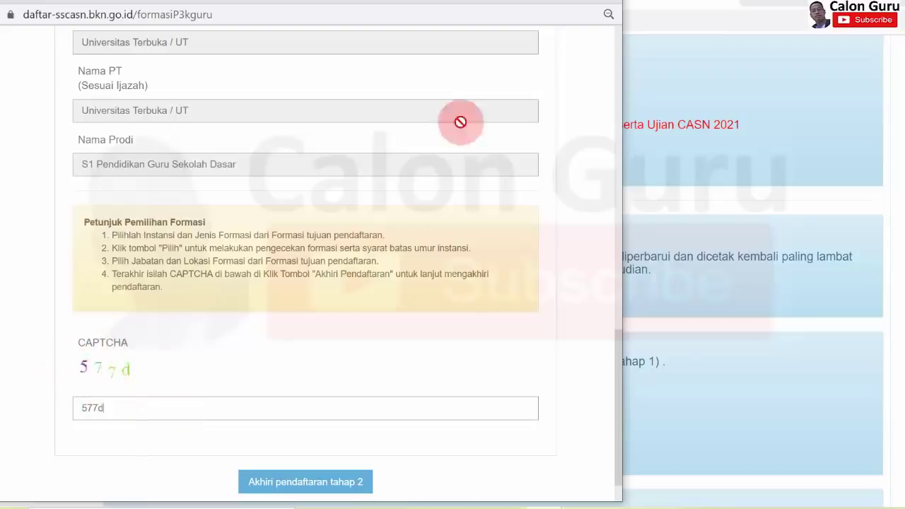
pyautogui.scroll(-1, 556, 67)
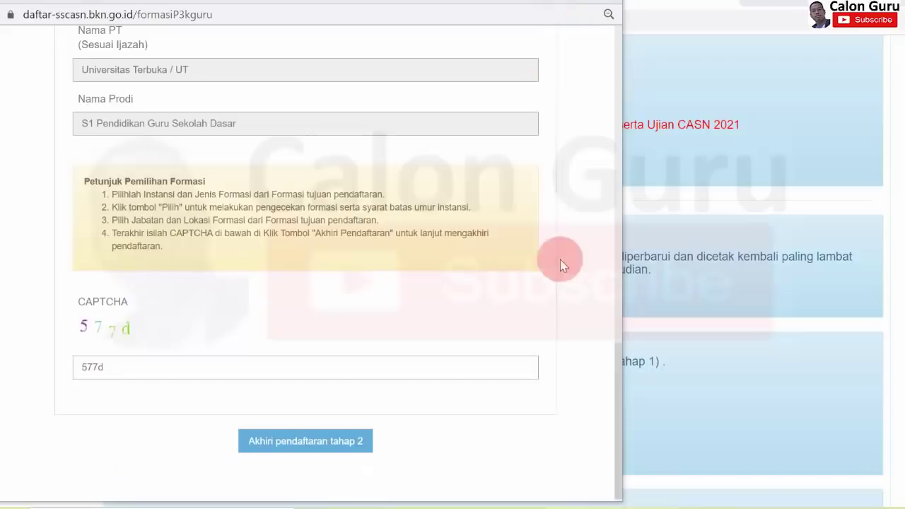
pyautogui.click(287, 442)
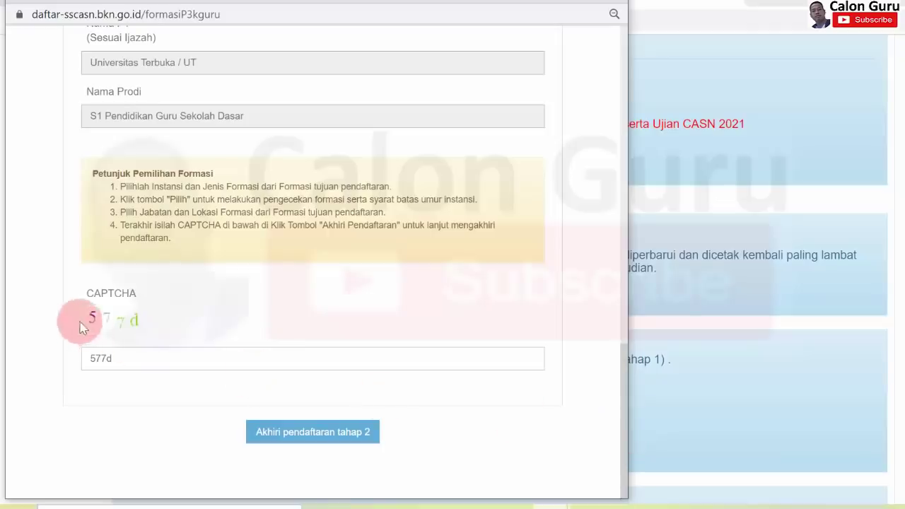
pyautogui.click(318, 438)
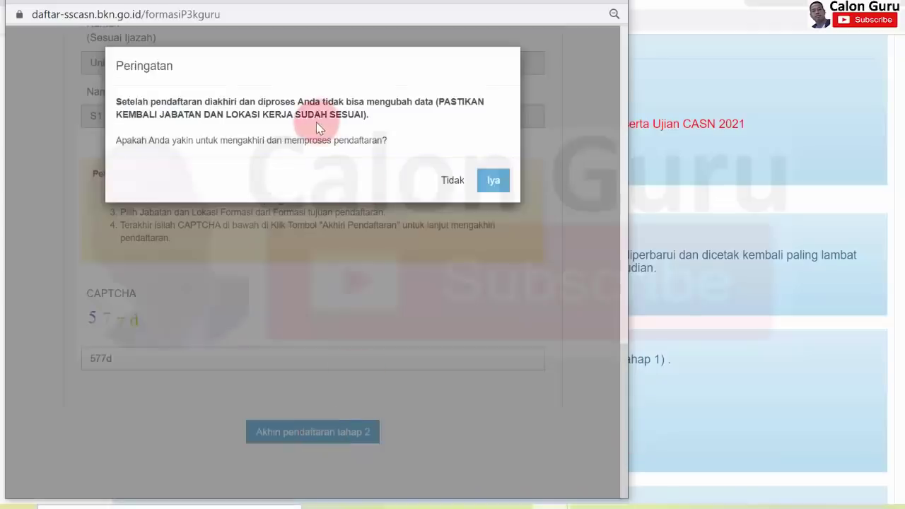
pyautogui.click(493, 181)
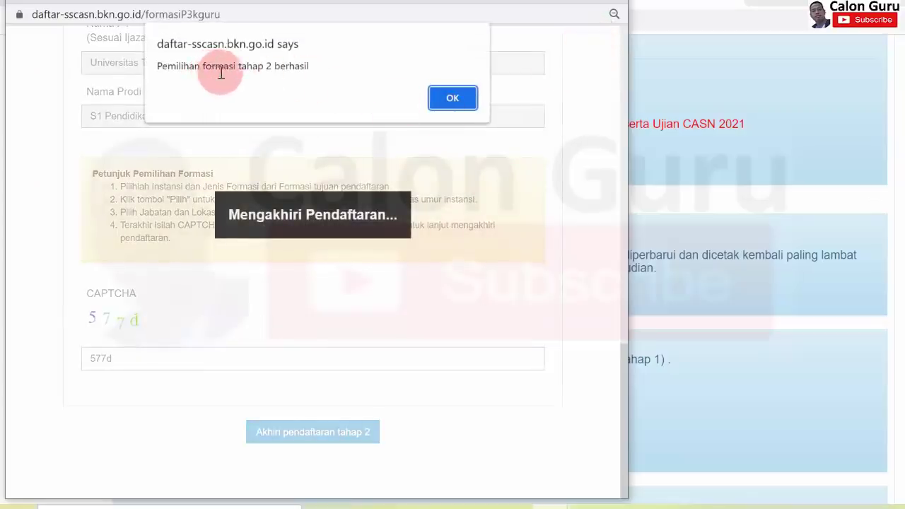
pyautogui.click(451, 99)
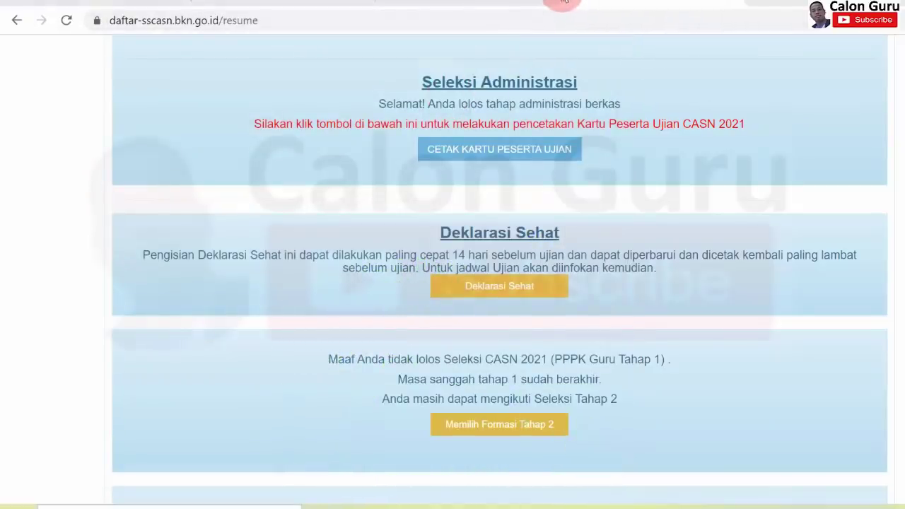
# - Check the stage 2 section of the resume page and switch back to the schedule PDF in Microsoft Edge
pyautogui.scroll(-2, 757, 260)
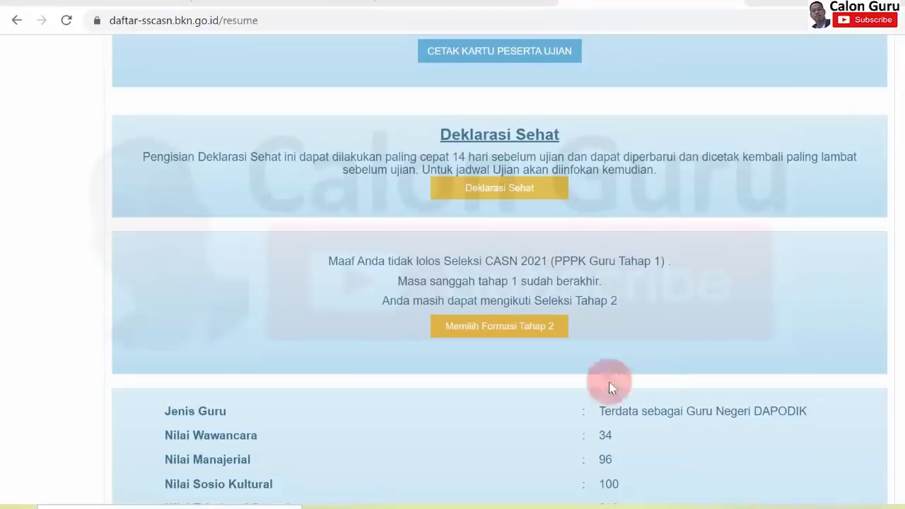
pyautogui.moveTo(400, 506)
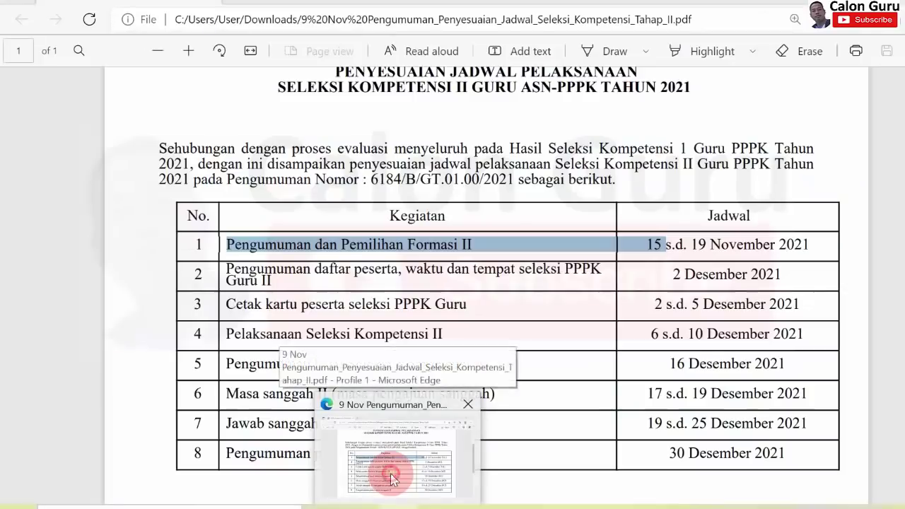
pyautogui.click(393, 478)
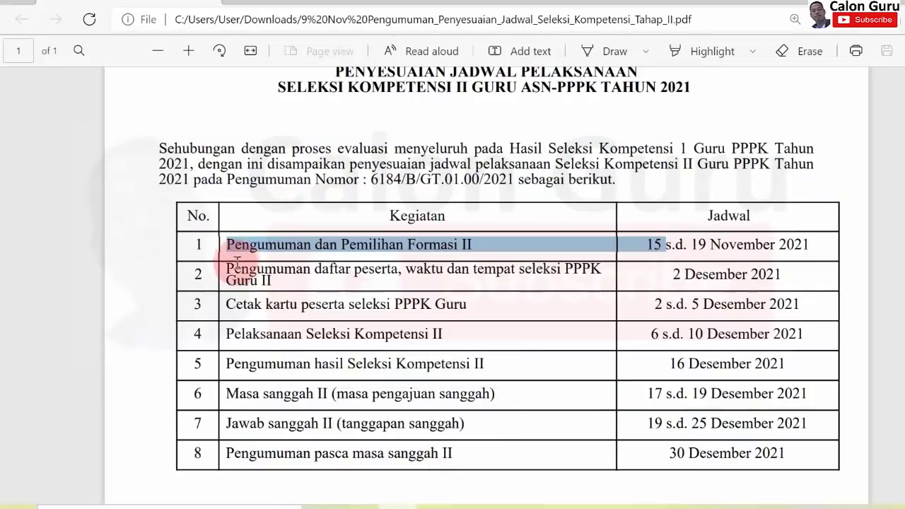
# - Check the participant list, time and place announcement row in the schedule PDF, and switch back to the SSCASN resume page in Chrome
pyautogui.moveTo(227, 268); pyautogui.dragTo(484, 276)
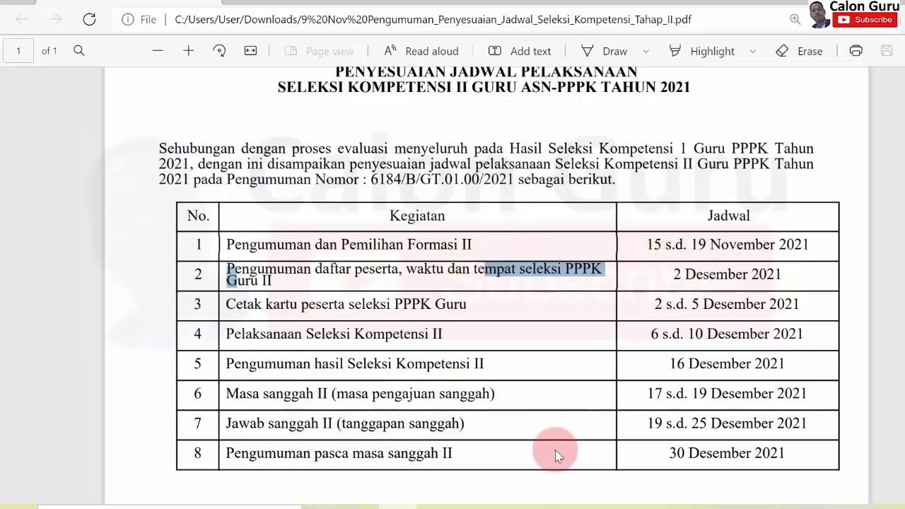
pyautogui.click(555, 498)
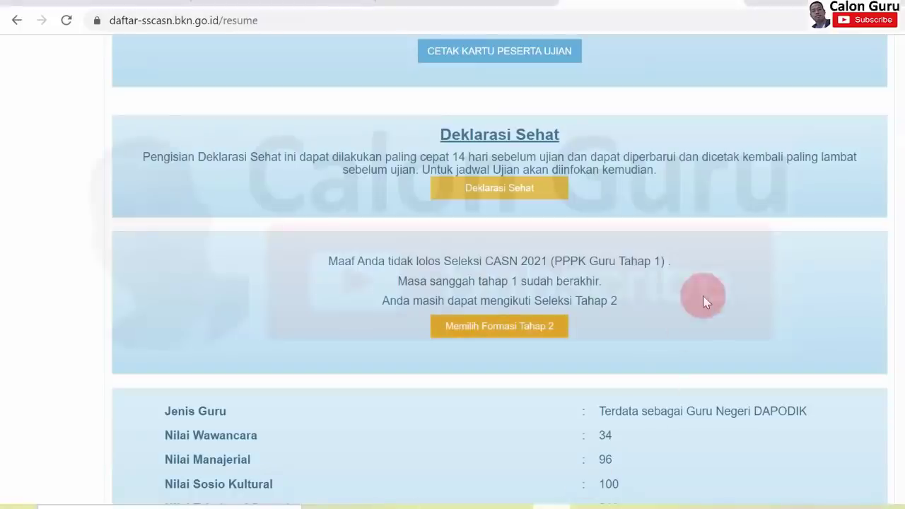
pyautogui.click(707, 292)
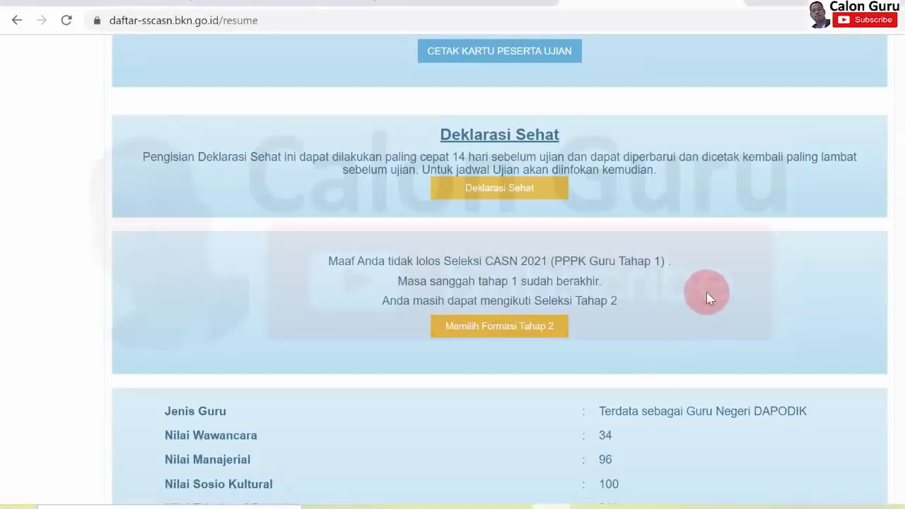
# - Try to open the stage 2 formation selection again, acknowledge the error message and close the formation window
pyautogui.click(527, 330)
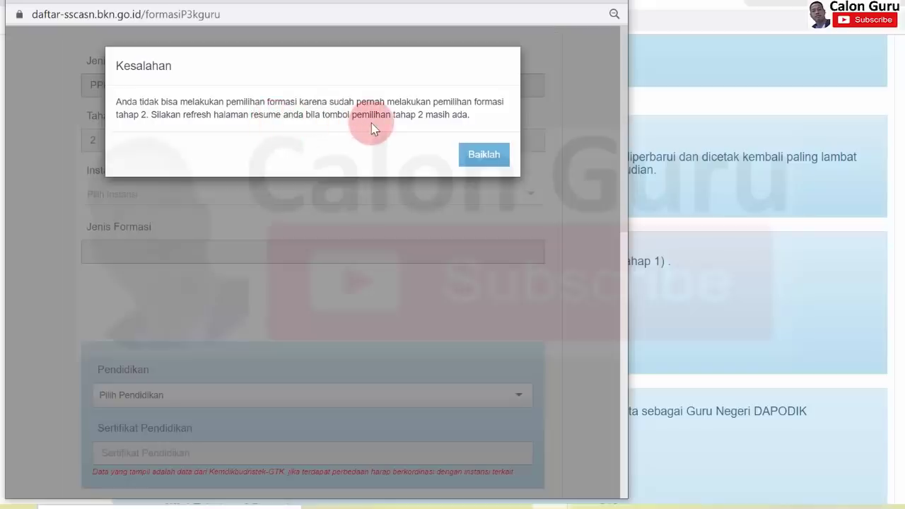
pyautogui.click(484, 154)
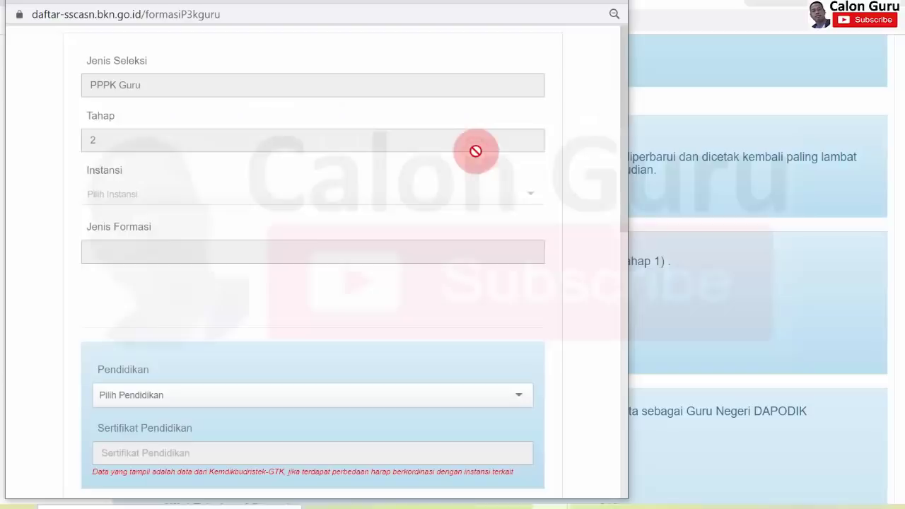
pyautogui.moveTo(249, 0); pyautogui.dragTo(305, 91)
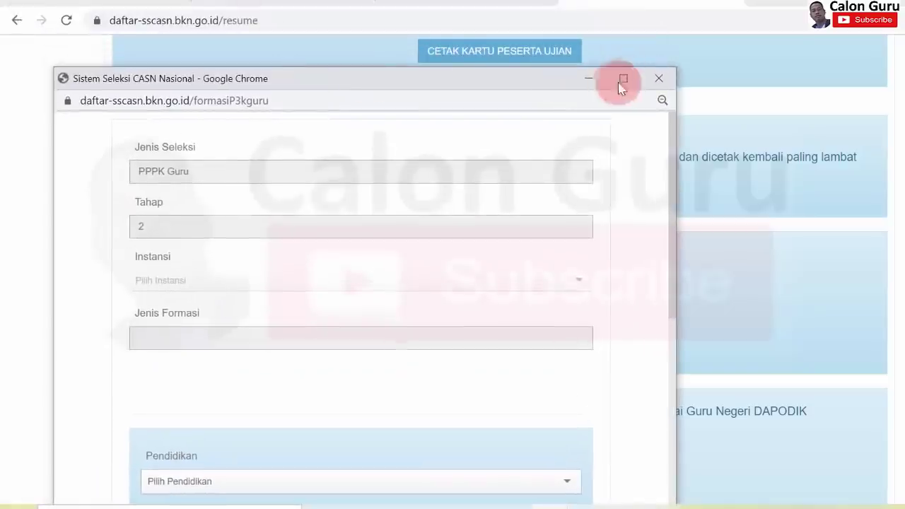
pyautogui.click(658, 81)
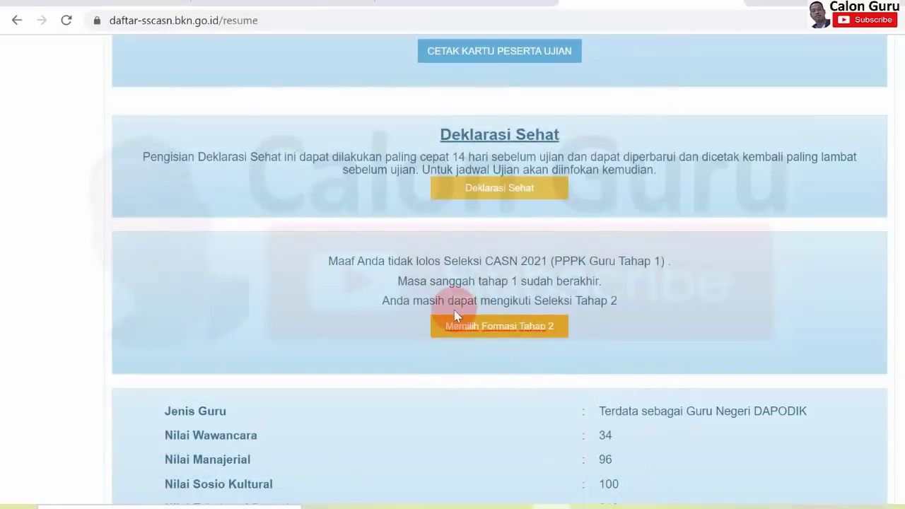
# - Reload the resume page and check the stage 2 formation status below the Deklarasi Sehat section
pyautogui.click(68, 20)
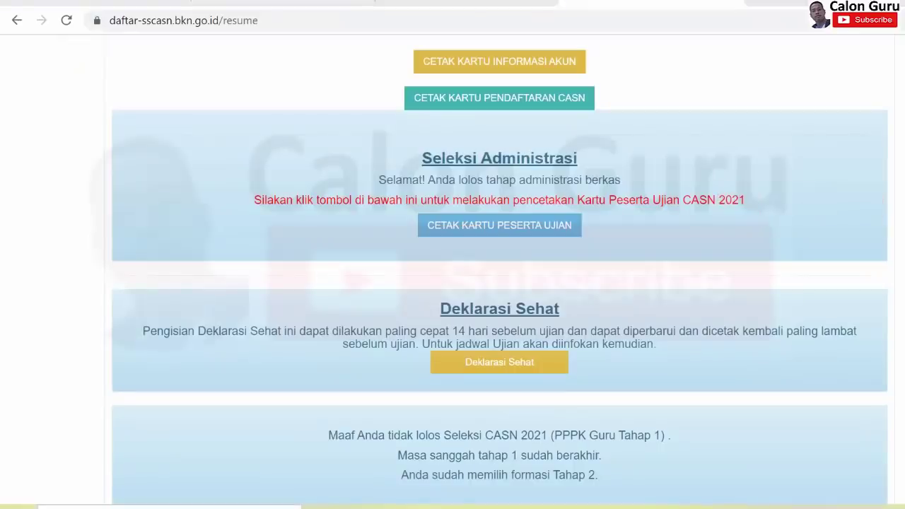
pyautogui.scroll(-1, 500, 269)
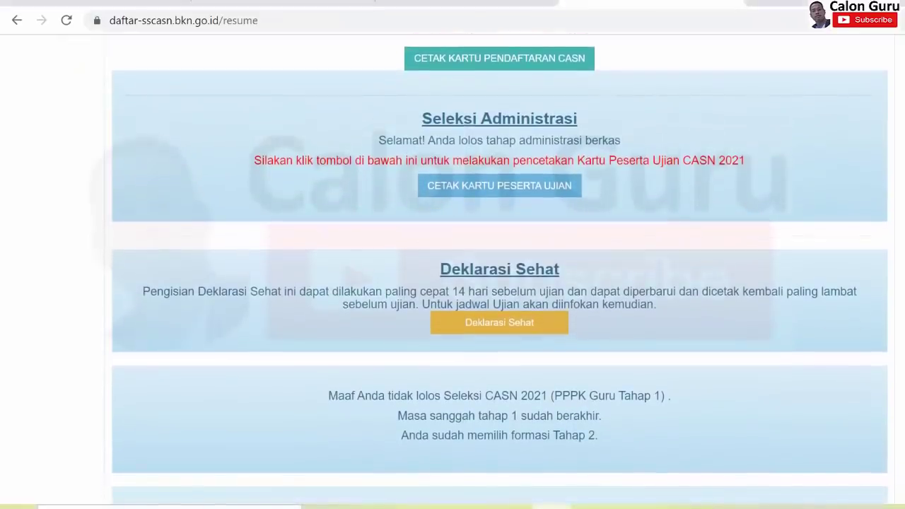